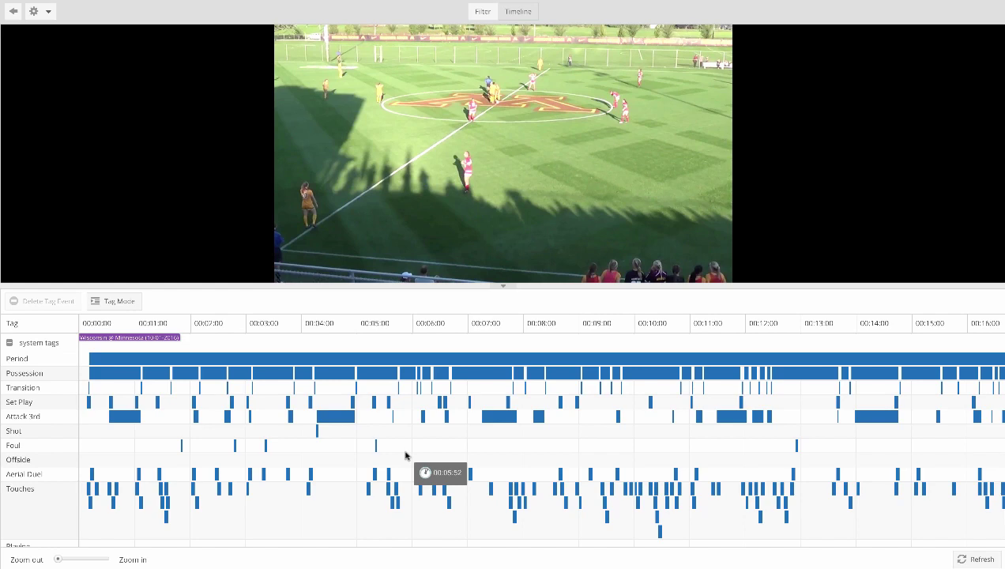
# - Scroll down and back up through the filtered list of corner-kick clips
pyautogui.scroll(-2, 406, 456)
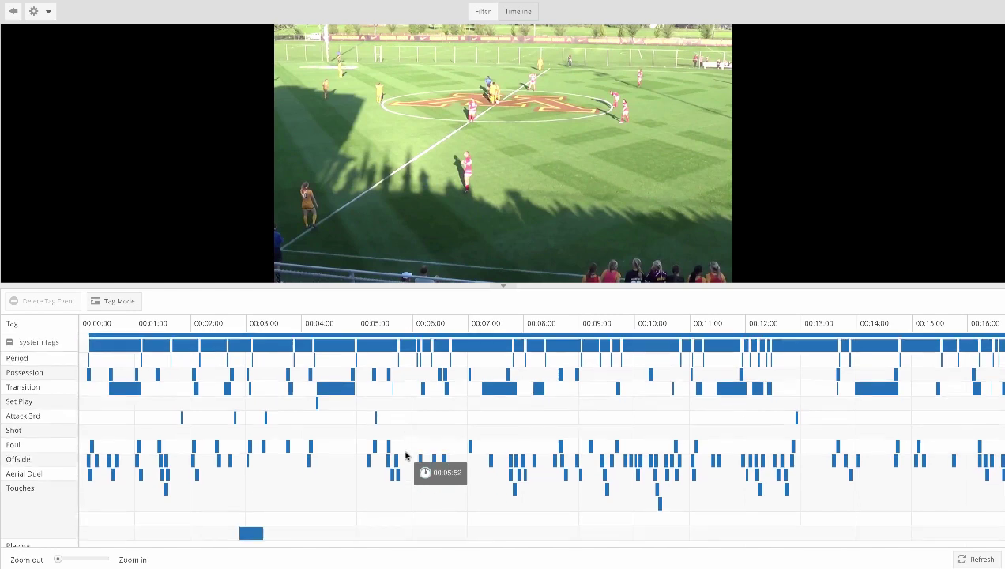
pyautogui.scroll(2, 405, 456)
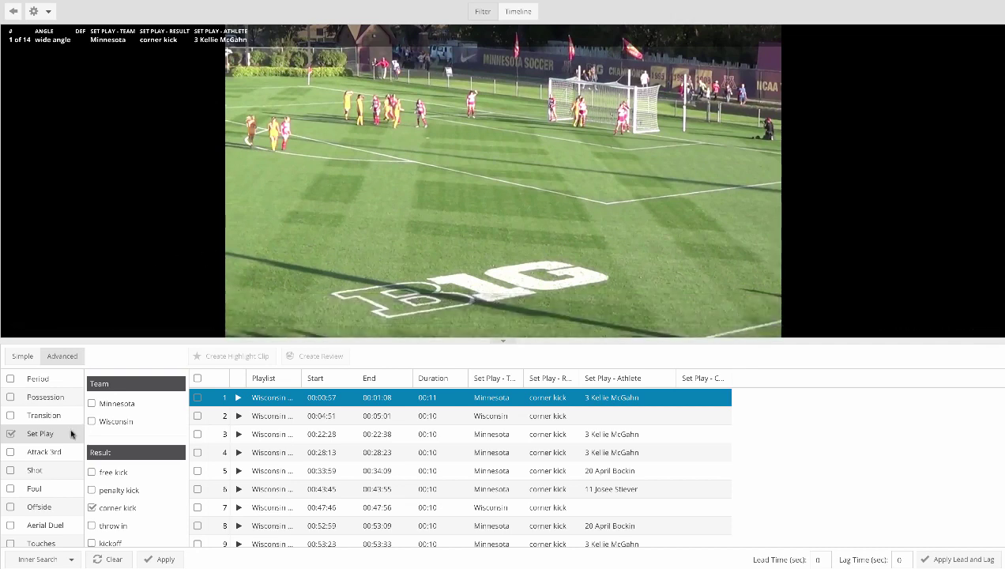
# - Browse the Period, Possession, Transition, Set Play and Attack 3rd filter options
pyautogui.click(35, 380)
pyautogui.click(40, 397)
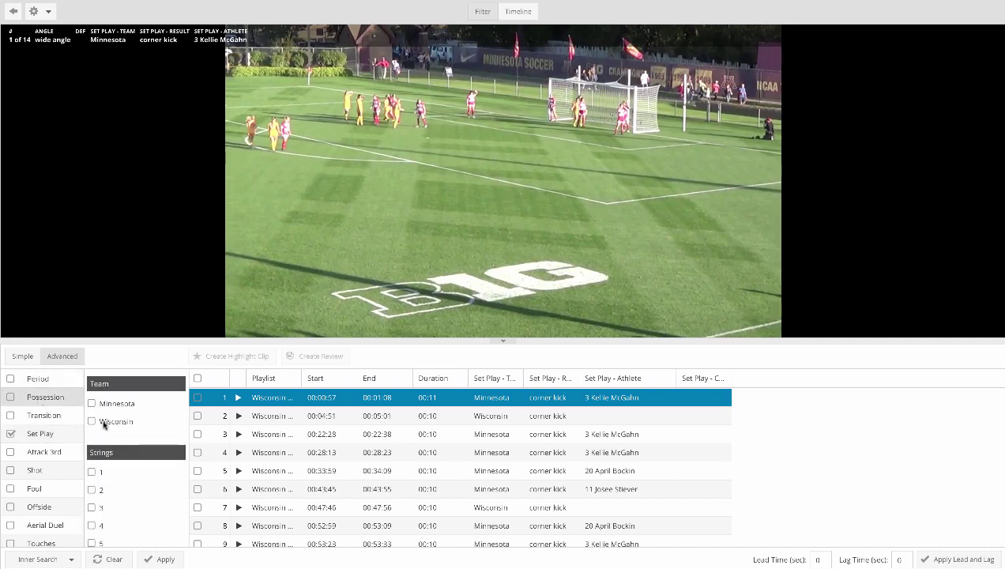
pyautogui.click(49, 417)
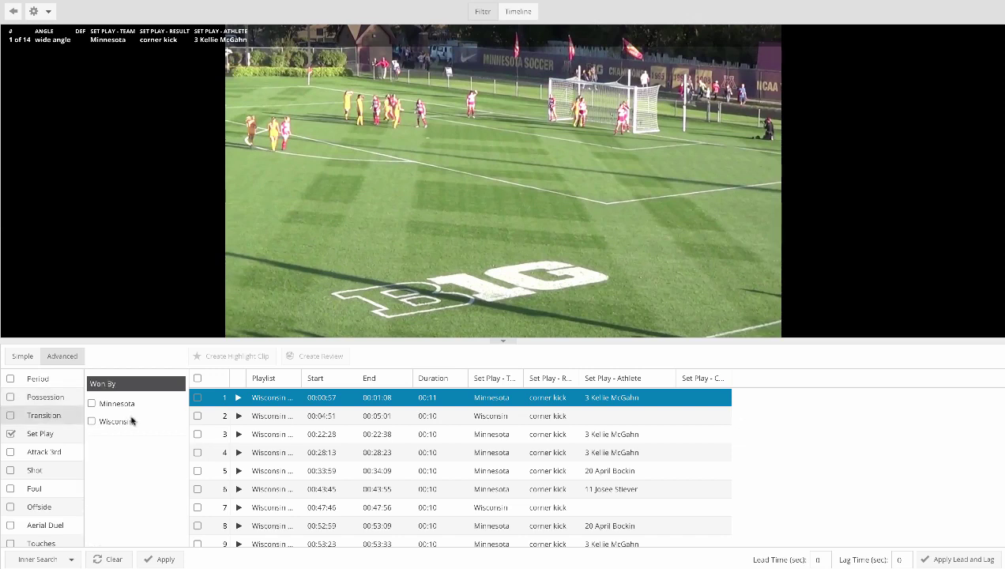
pyautogui.click(39, 438)
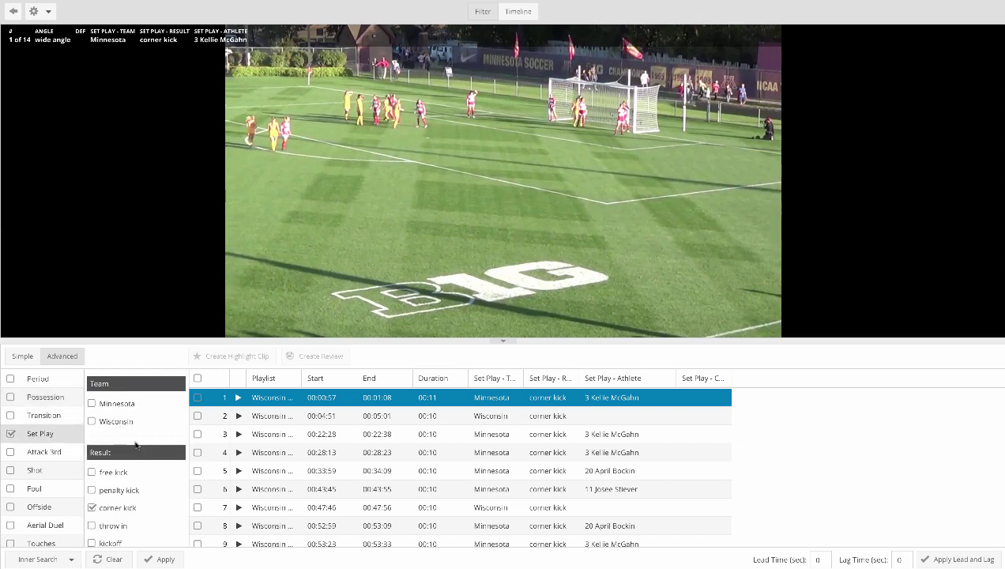
pyautogui.scroll(-1, 132, 442)
pyautogui.click(52, 453)
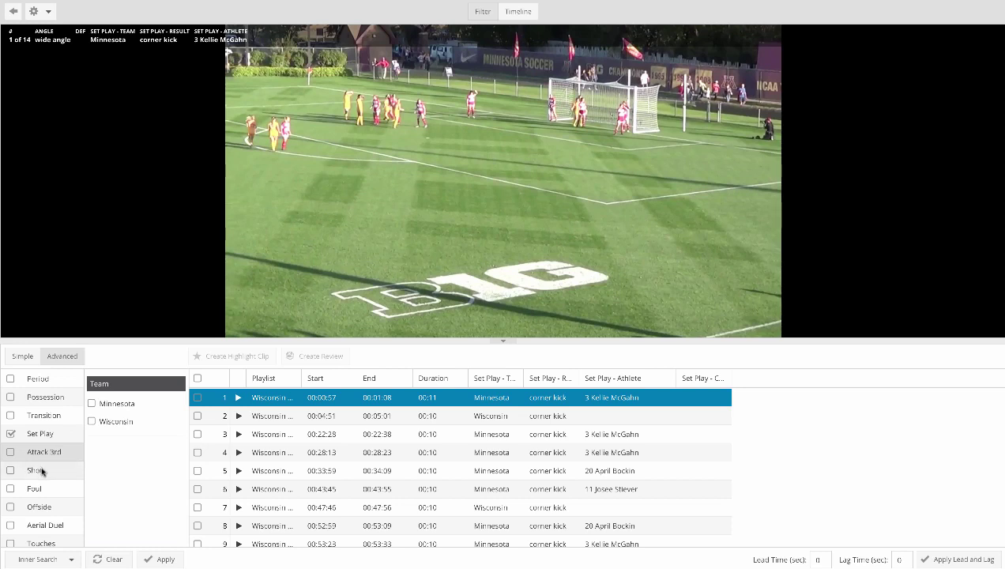
# - Check the Shot results, Foul card colours, Offside team and Aerial Duel team-won filters
pyautogui.click(44, 470)
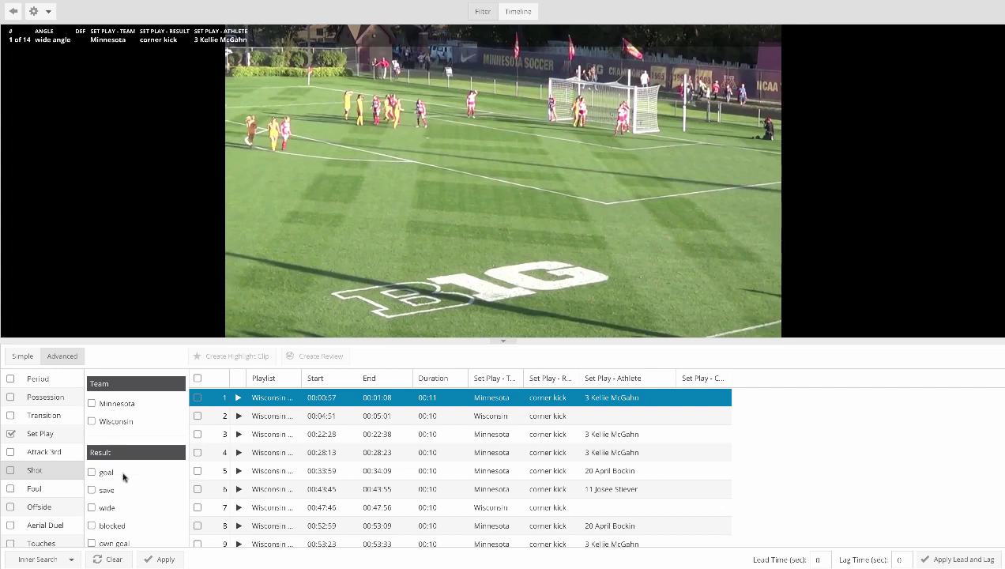
pyautogui.scroll(-2, 123, 474)
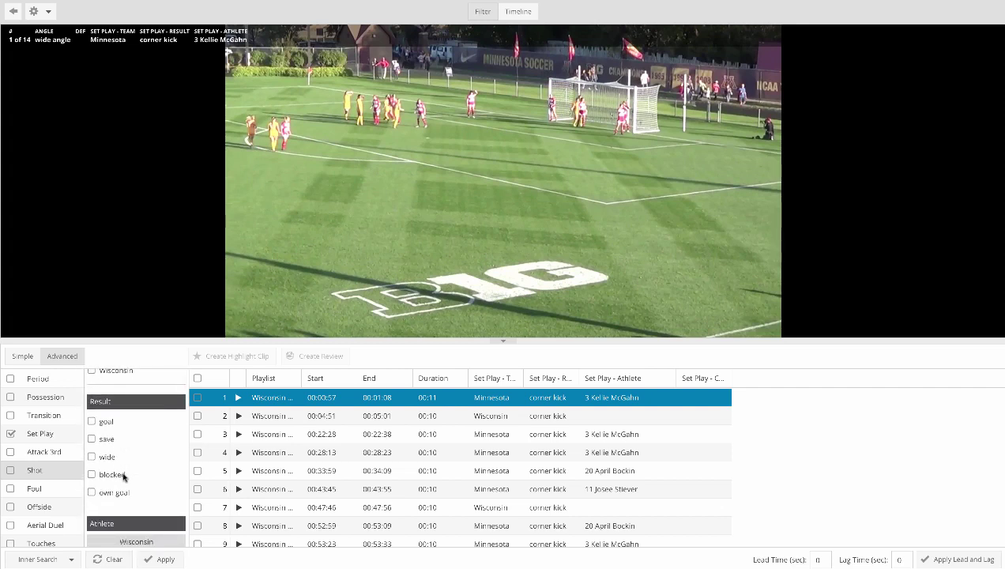
pyautogui.click(44, 488)
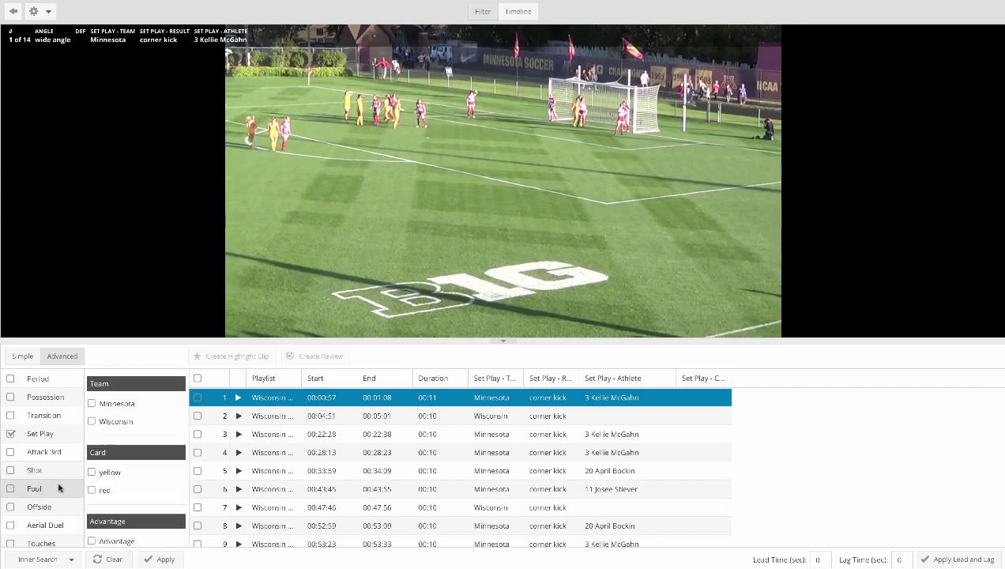
pyautogui.scroll(-2, 131, 447)
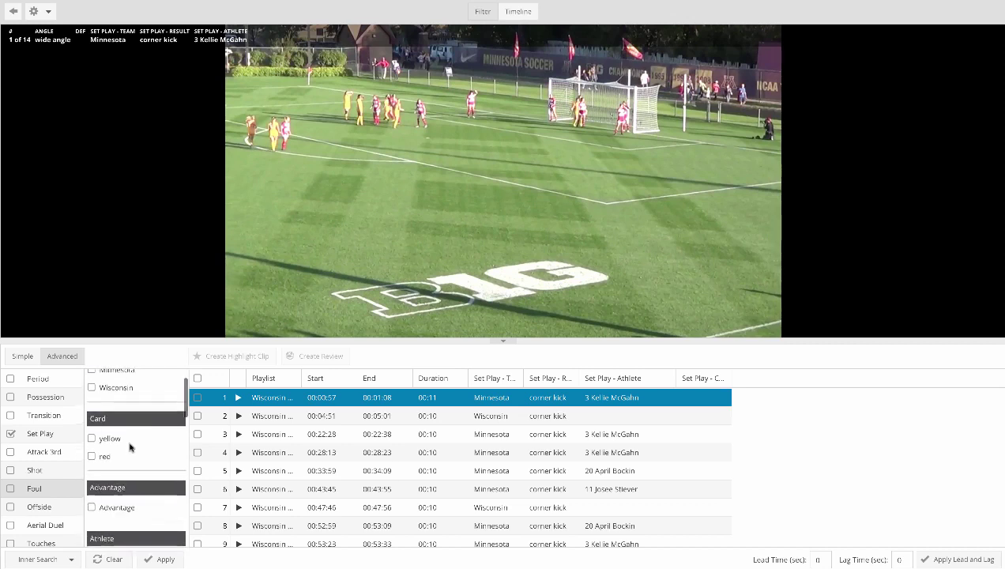
pyautogui.click(47, 505)
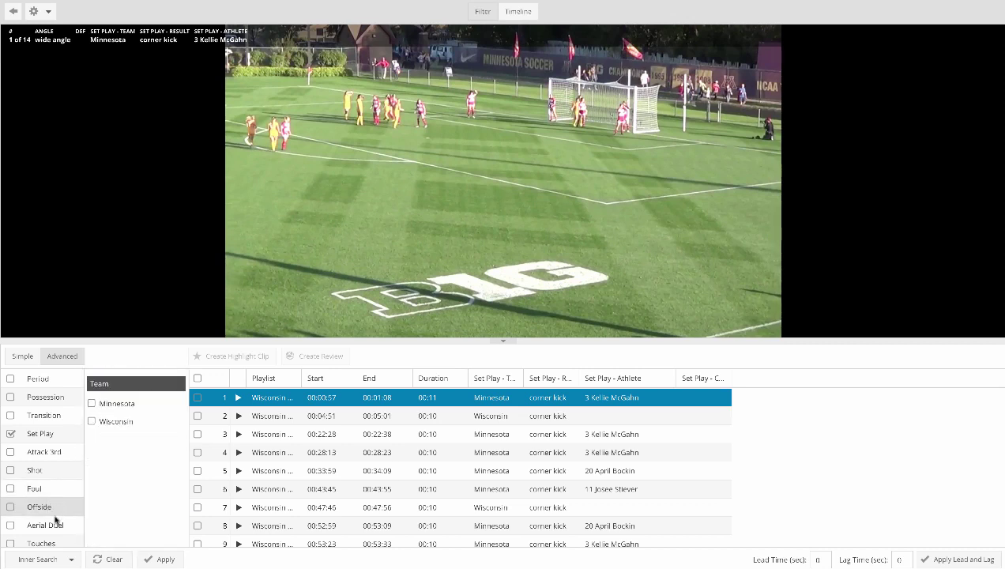
pyautogui.click(52, 525)
pyautogui.scroll(-3, 52, 522)
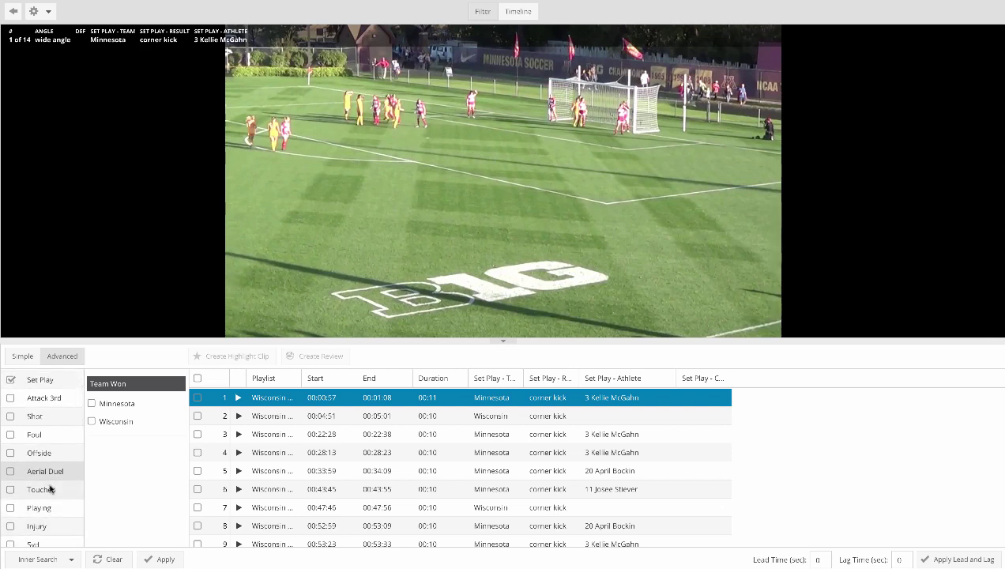
# - Scroll through the Touches team and athlete filters down to pass direction and pass length
pyautogui.click(49, 489)
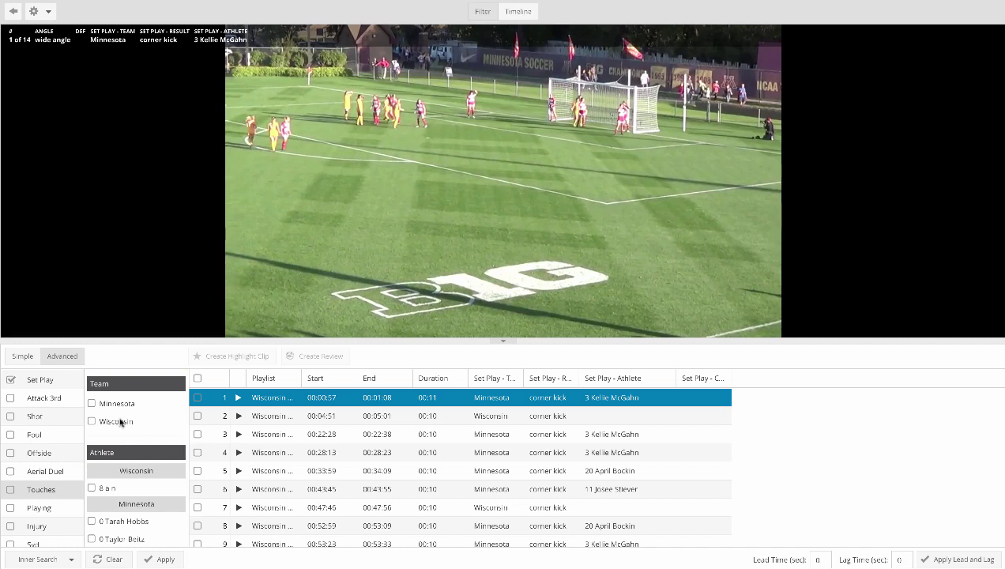
pyautogui.scroll(-4, 120, 423)
pyautogui.scroll(-10, 120, 423)
pyautogui.scroll(5, 120, 423)
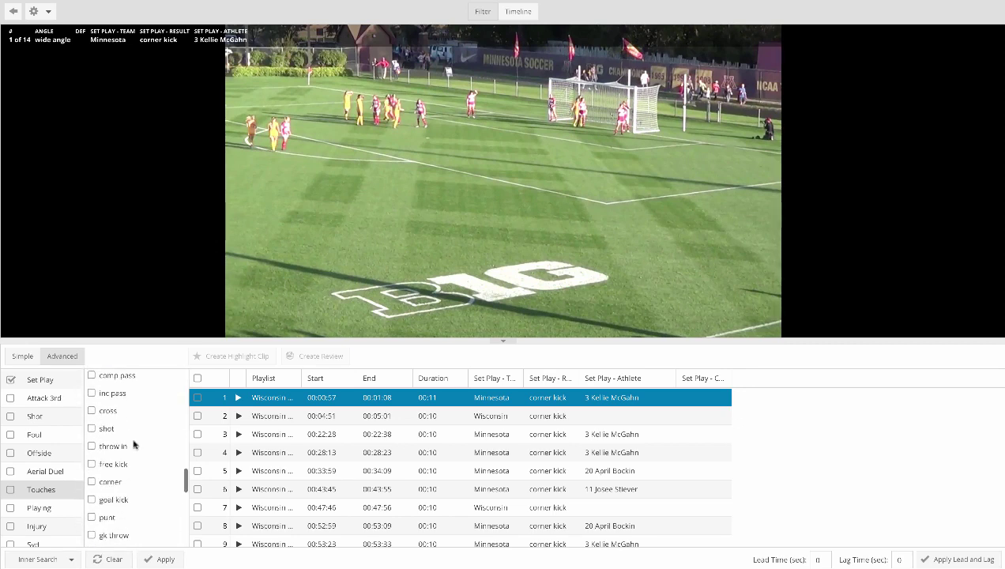
pyautogui.scroll(-3, 143, 475)
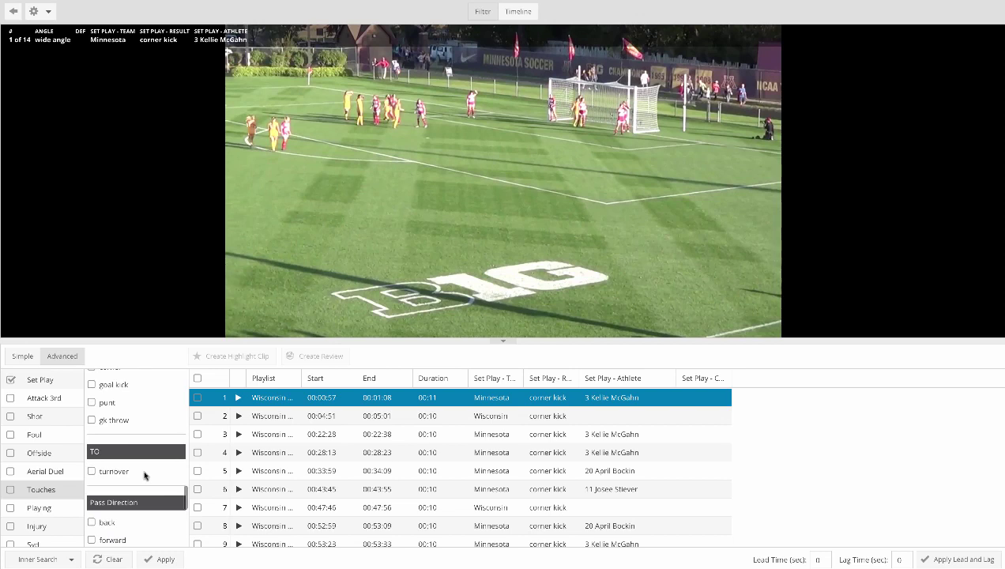
pyautogui.scroll(-2, 144, 475)
pyautogui.scroll(-2, 145, 475)
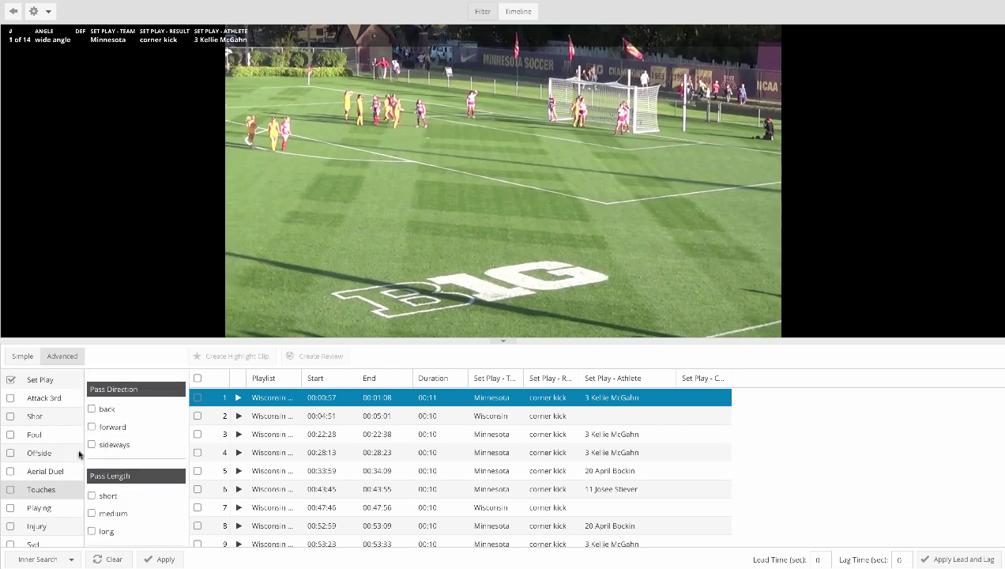
pyautogui.scroll(3, 36, 424)
# - Play the first two corner-kick clips, switching Wisconsin's clip 2 to the tight camera angle and pausing
pyautogui.click(238, 398)
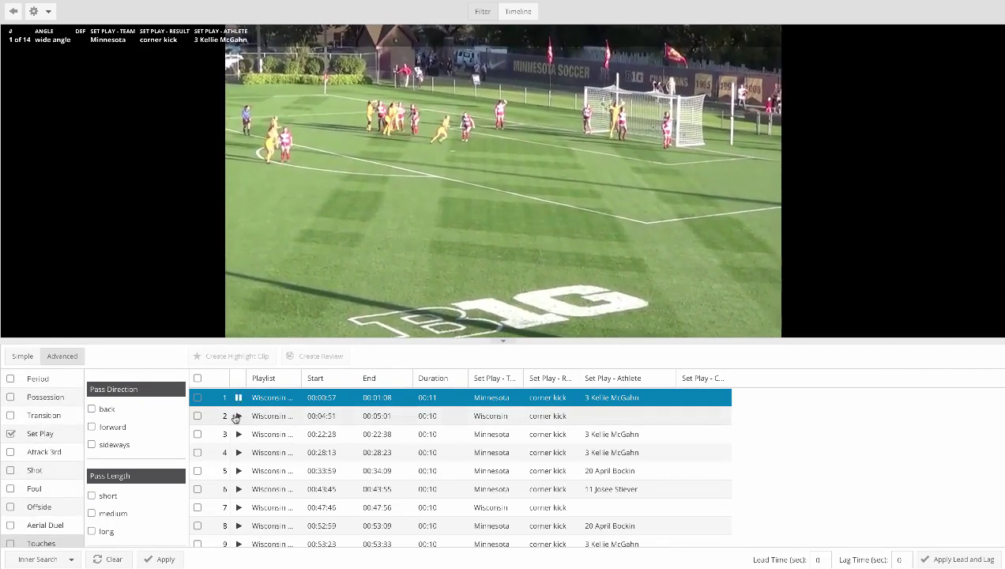
pyautogui.click(237, 415)
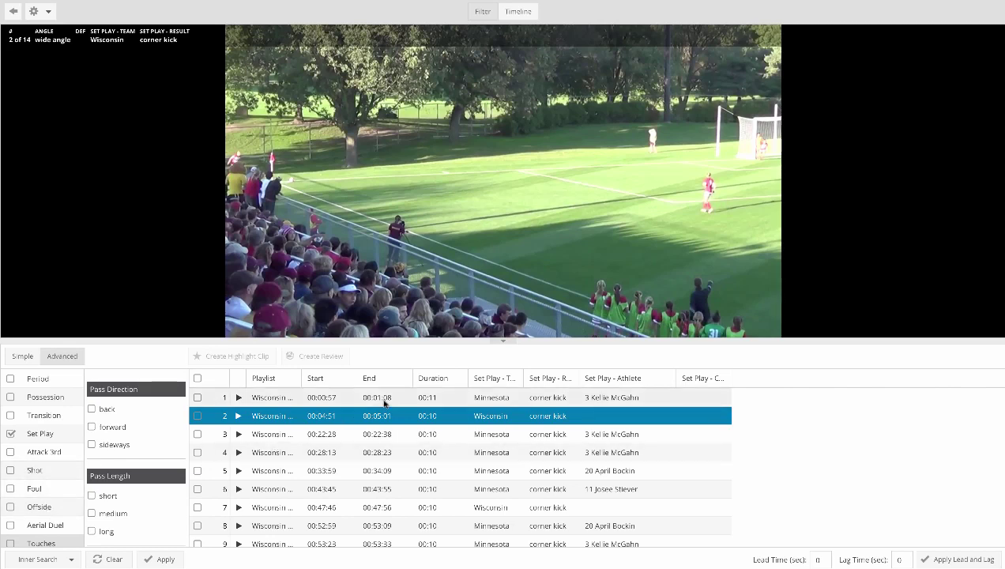
pyautogui.moveTo(465, 271)
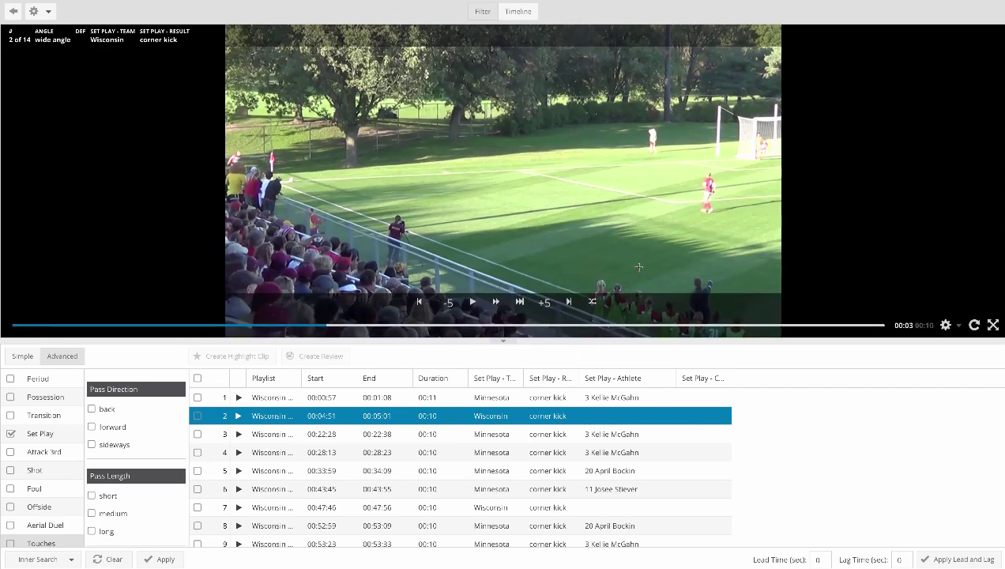
pyautogui.click(593, 304)
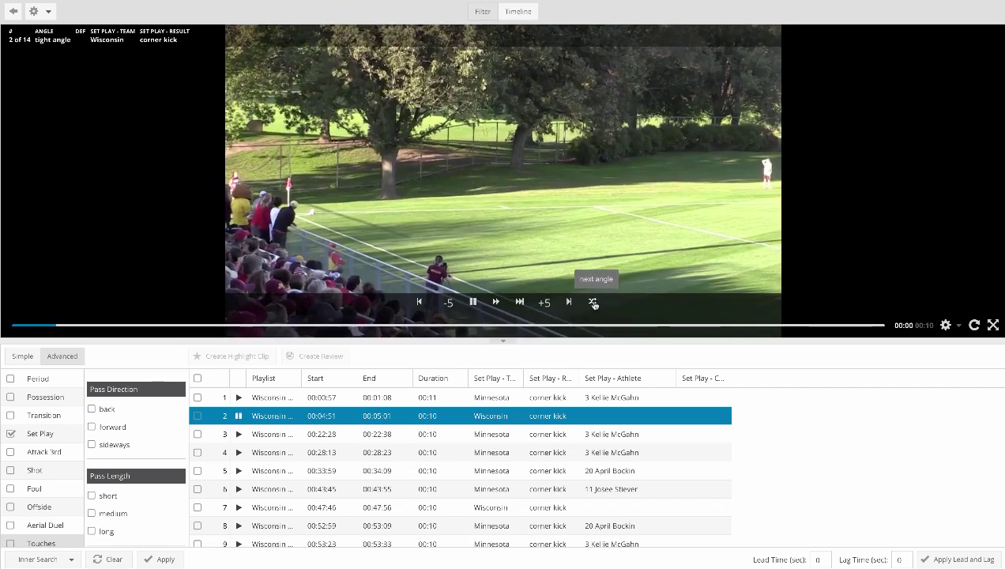
pyautogui.click(472, 304)
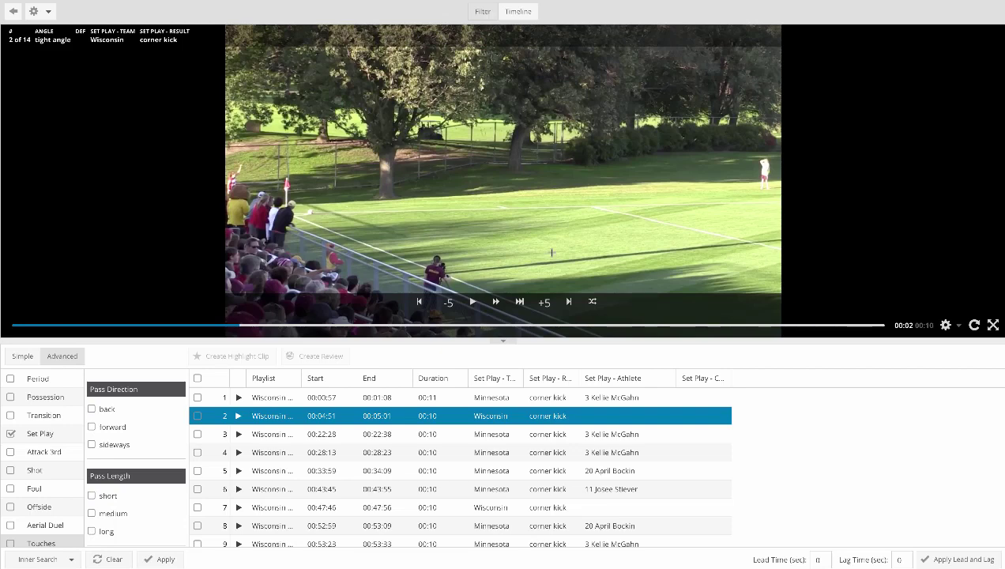
# - Watch clip 2 full screen, return to normal layout, then mark clips 2 and 3 for review
pyautogui.click(993, 325)
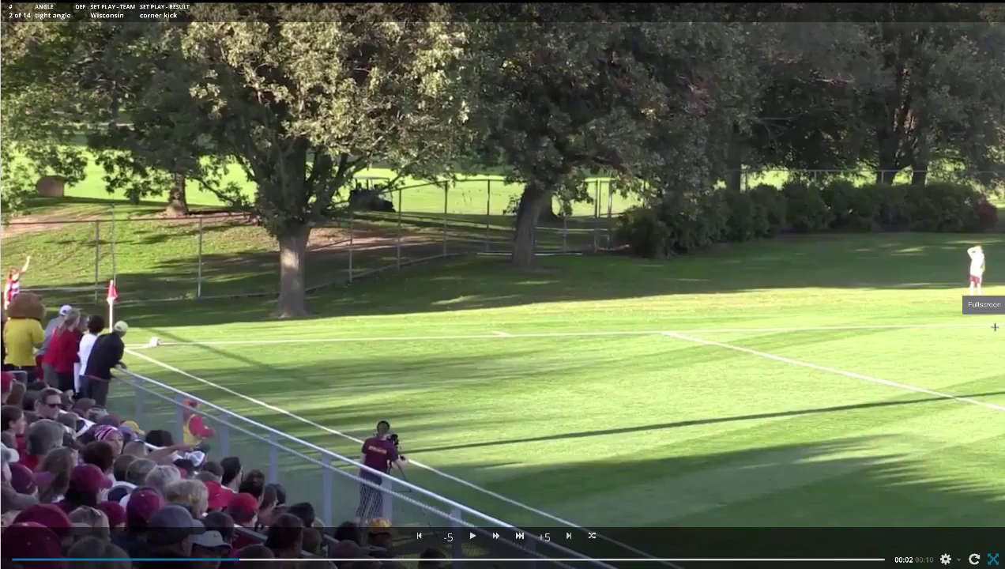
pyautogui.click(994, 560)
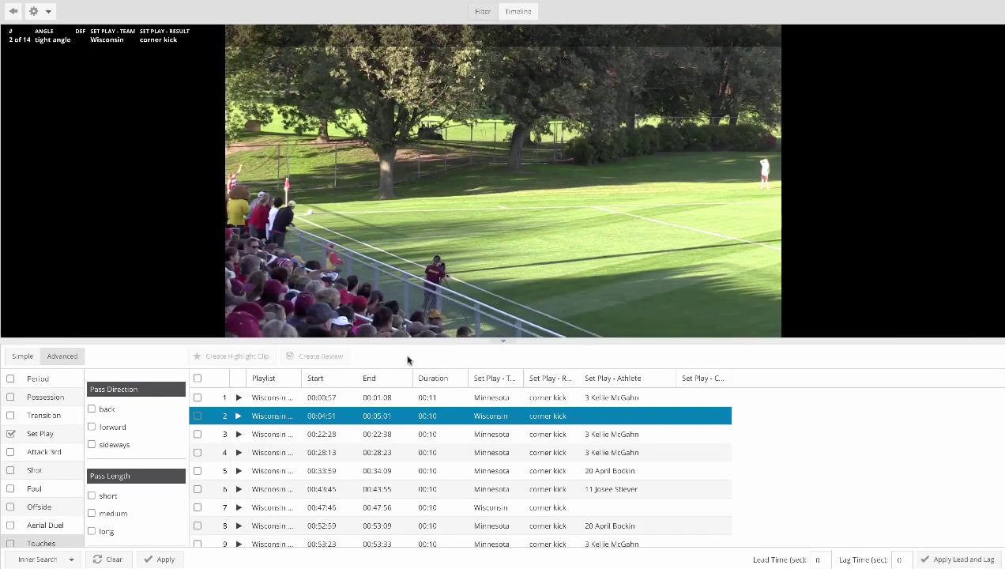
pyautogui.click(198, 416)
pyautogui.click(197, 434)
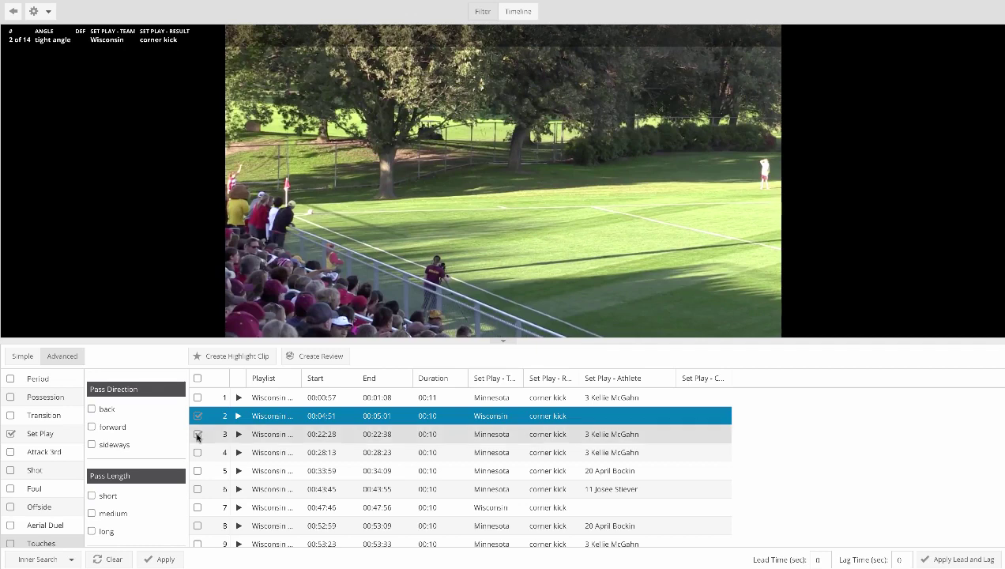
# - Build review playlist Rev 1 from the three marked corner-kick clips
pyautogui.click(312, 356)
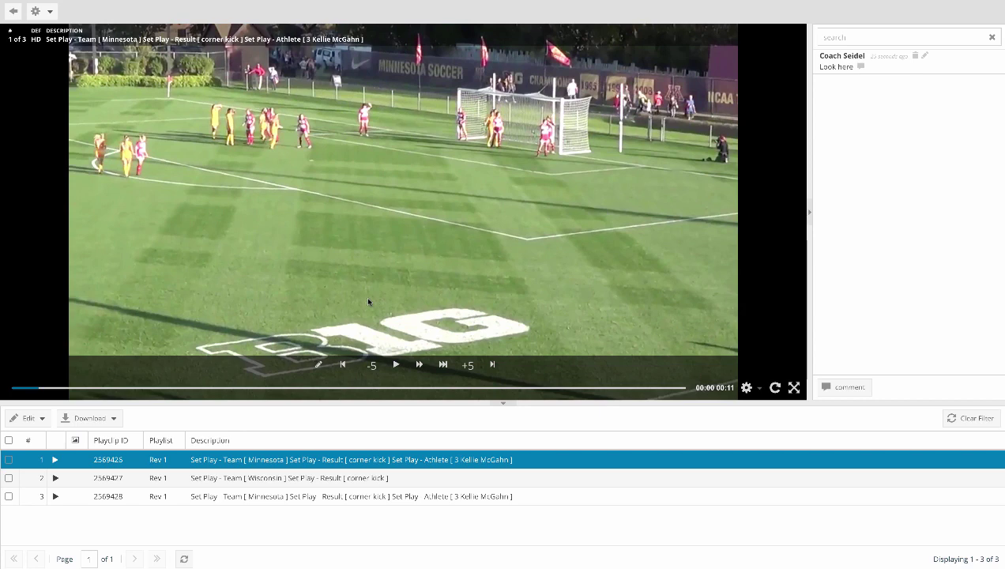
# - Annotate the first review clip in yellow: a wavy line, a circle around players, a curved ball-path arrow
pyautogui.click(397, 365)
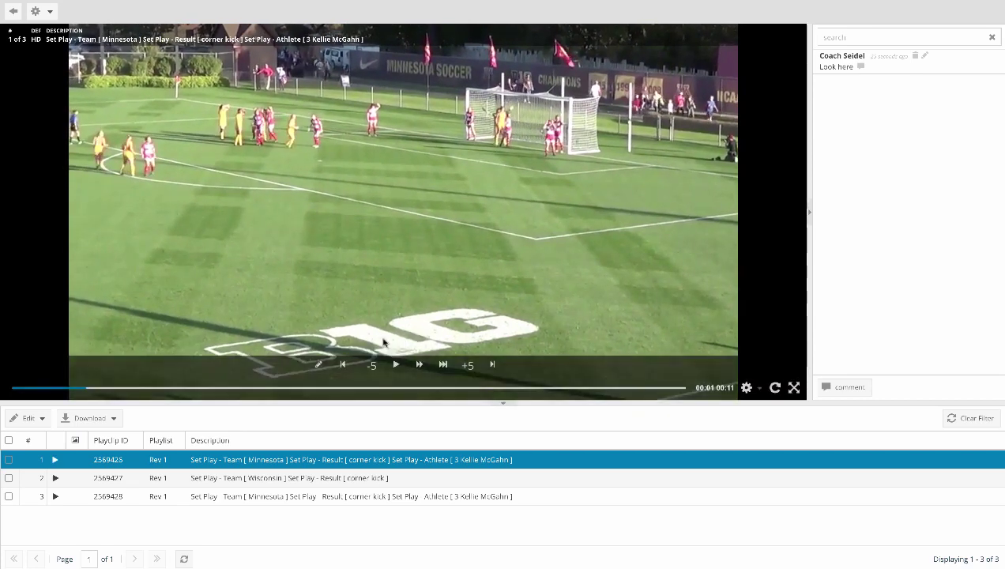
pyautogui.click(318, 365)
pyautogui.click(12, 52)
pyautogui.moveTo(171, 166)
pyautogui.mouseDown()
pyautogui.moveTo(282, 146)
pyautogui.moveTo(411, 150)
pyautogui.mouseUp()
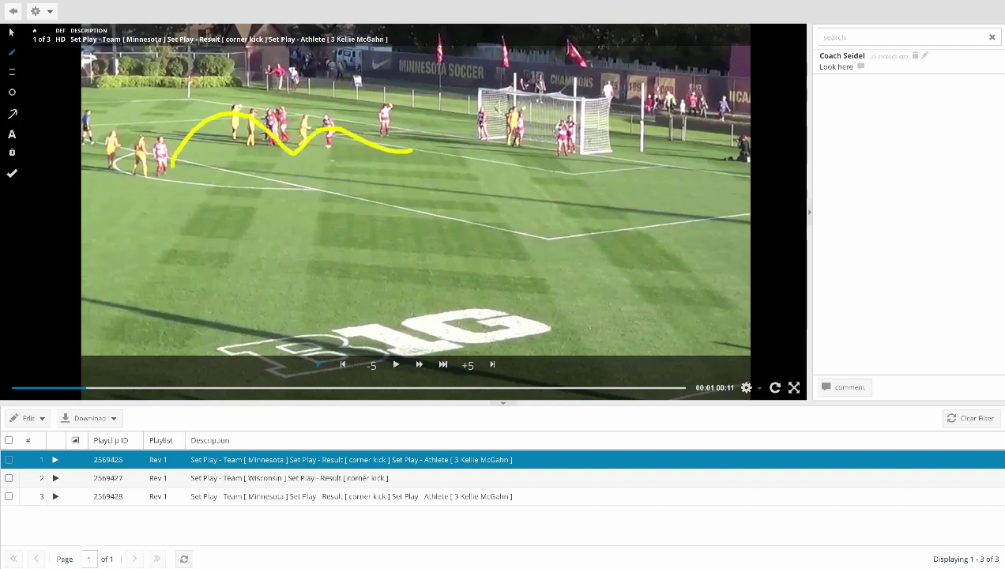
pyautogui.click(12, 92)
pyautogui.moveTo(161, 104); pyautogui.dragTo(252, 195)
pyautogui.click(12, 116)
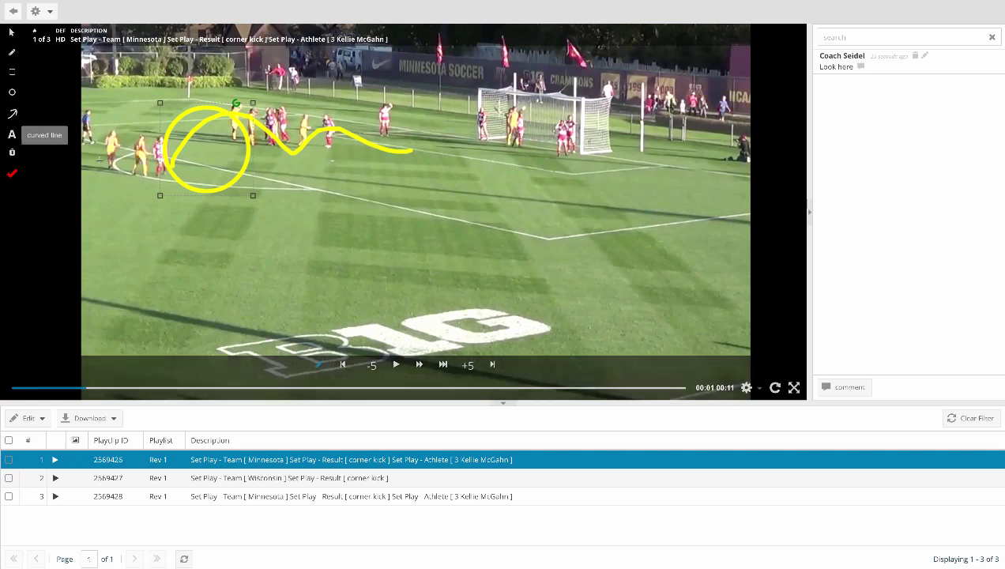
pyautogui.moveTo(127, 179)
pyautogui.mouseDown()
pyautogui.moveTo(181, 281)
pyautogui.moveTo(404, 206)
pyautogui.mouseUp()
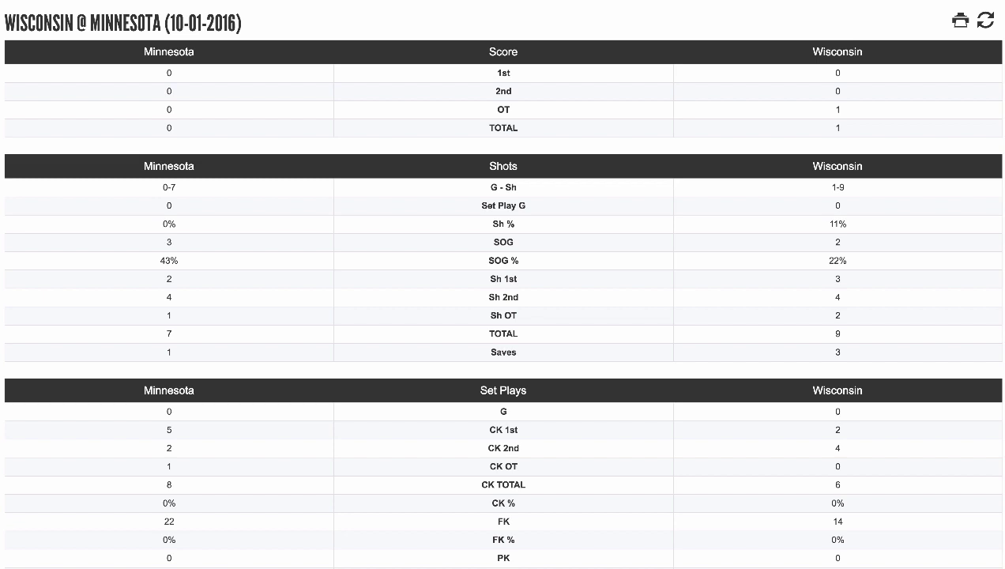
# - Scroll the stats page to the Minnesota Roster table and across its columns
pyautogui.scroll(-3, 502, 202)
pyautogui.scroll(3, 561, 15)
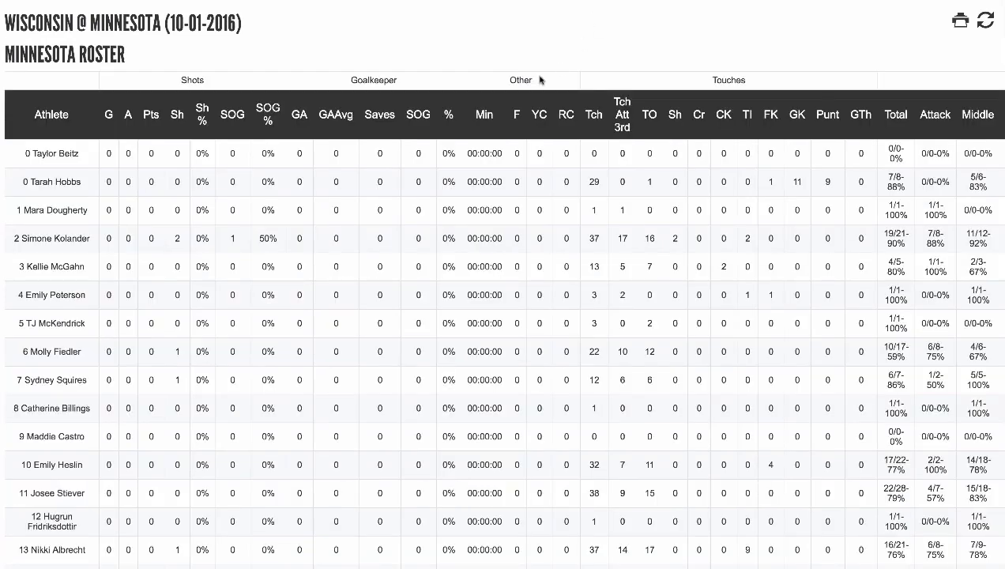
pyautogui.hscroll(5, 608, 186)
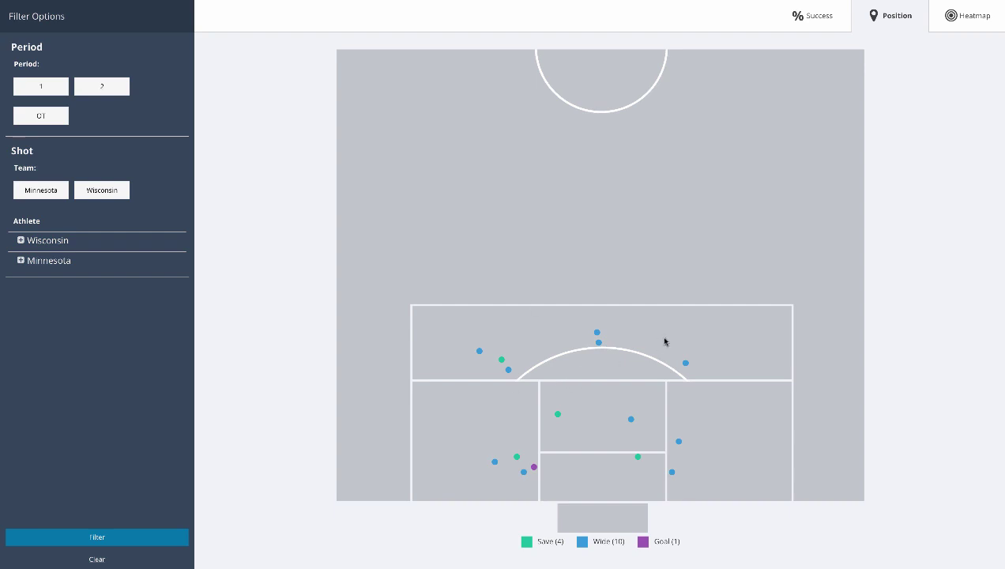
# - Compare the field and goal shot charts in Success, Position and Heatmap views
pyautogui.click(802, 18)
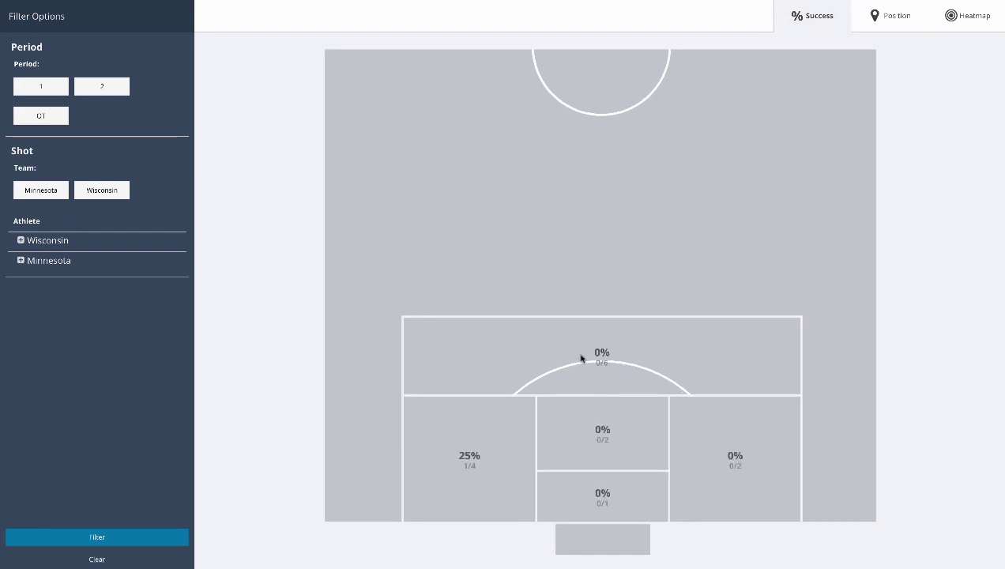
pyautogui.click(890, 24)
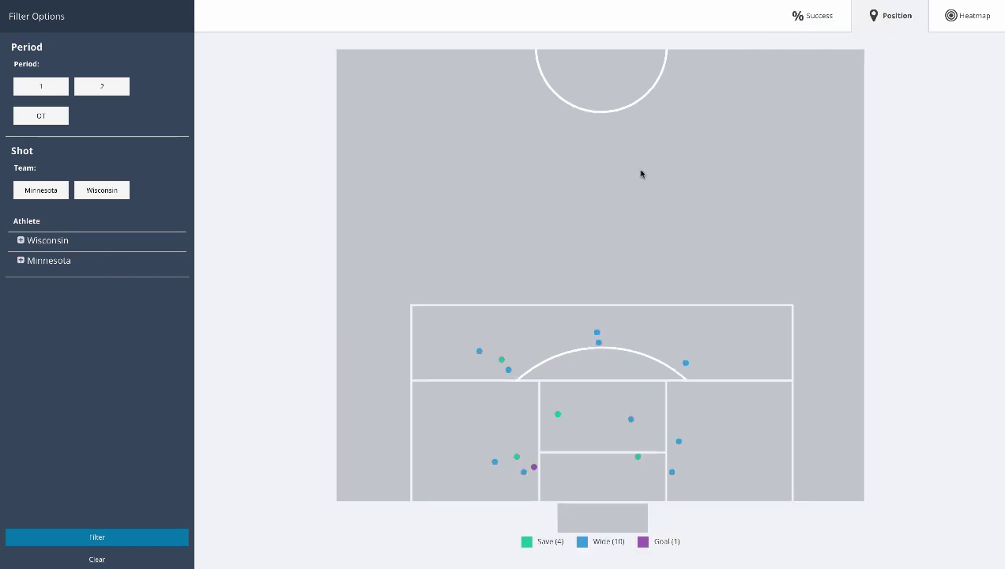
pyautogui.click(953, 16)
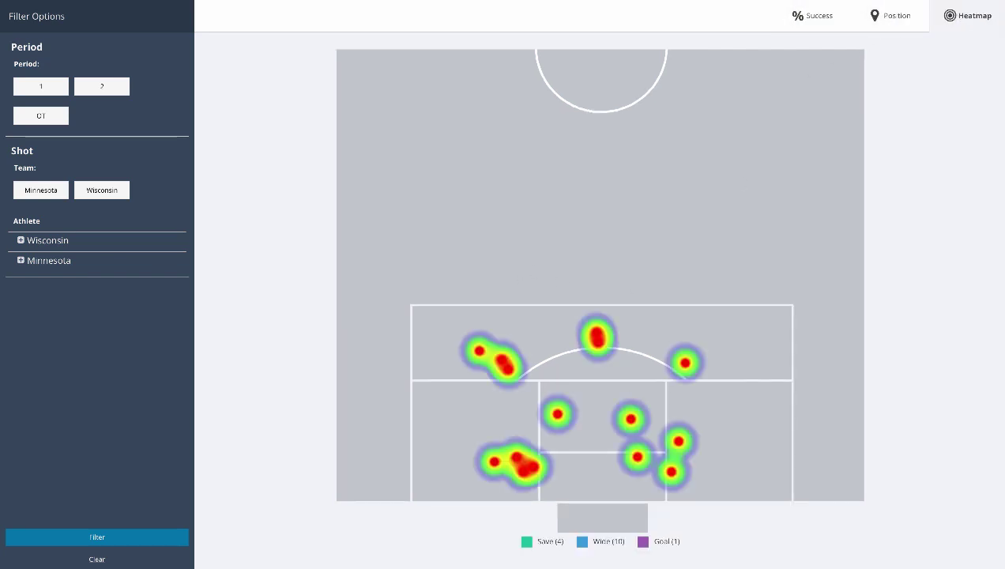
pyautogui.click(891, 16)
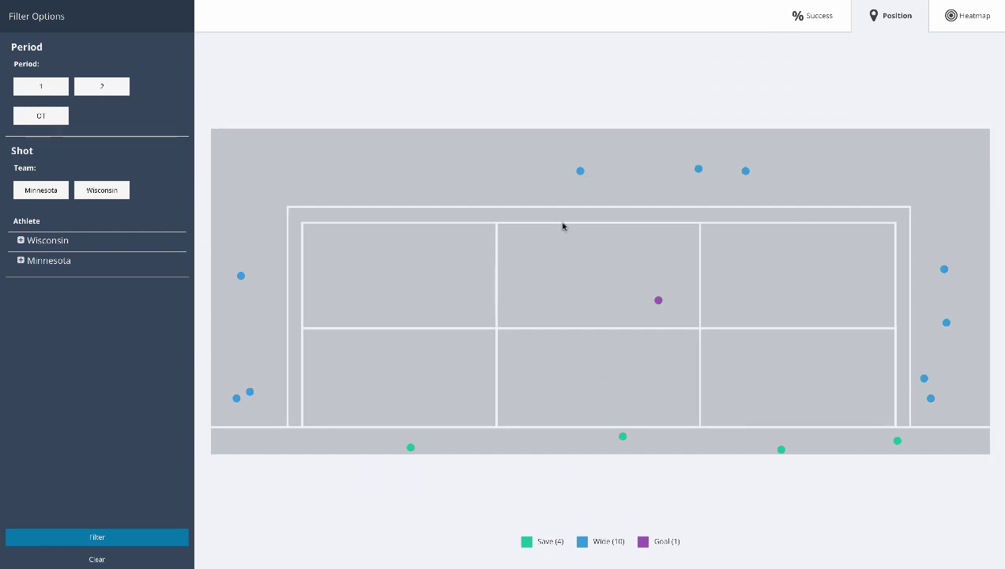
pyautogui.click(809, 19)
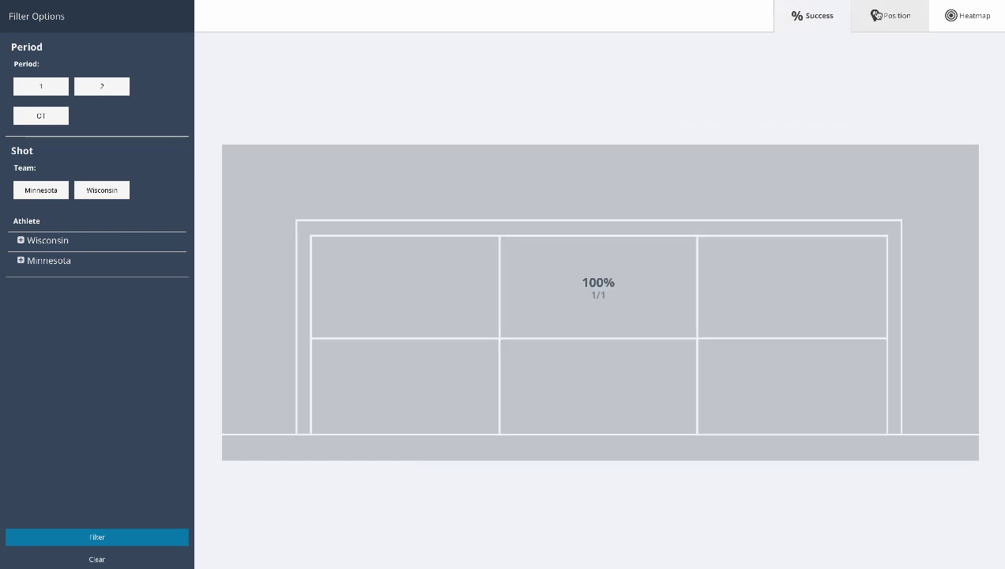
pyautogui.click(877, 16)
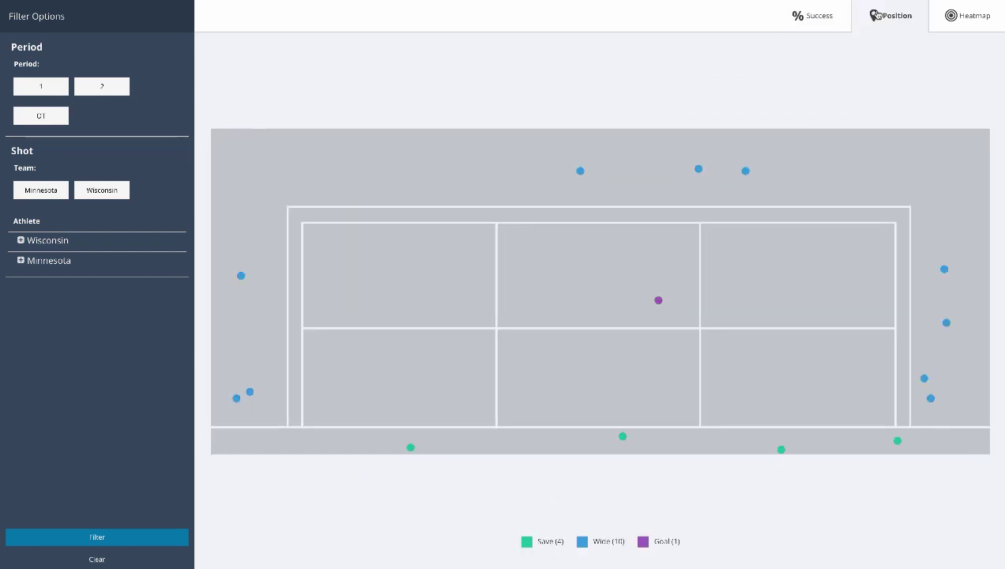
pyautogui.click(945, 22)
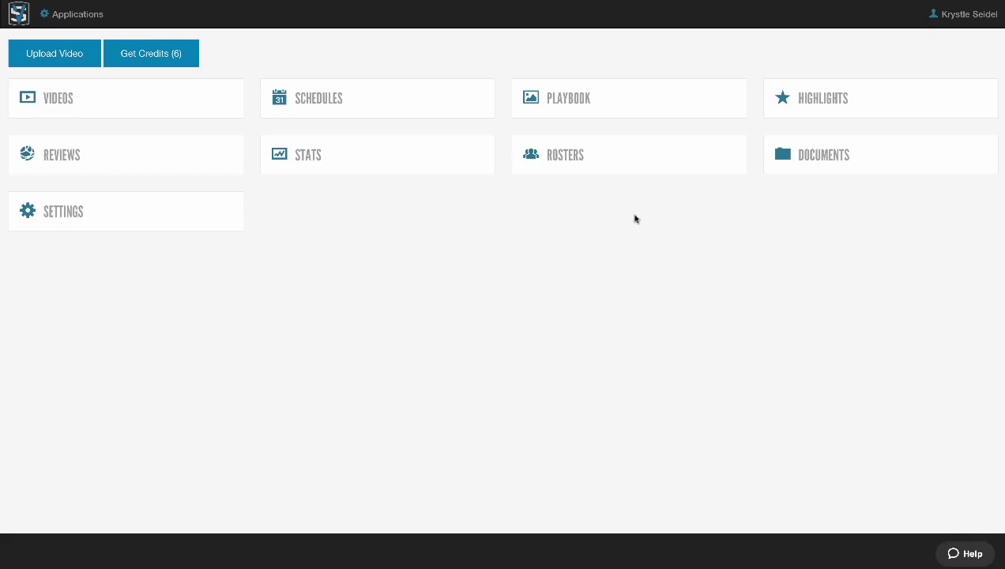